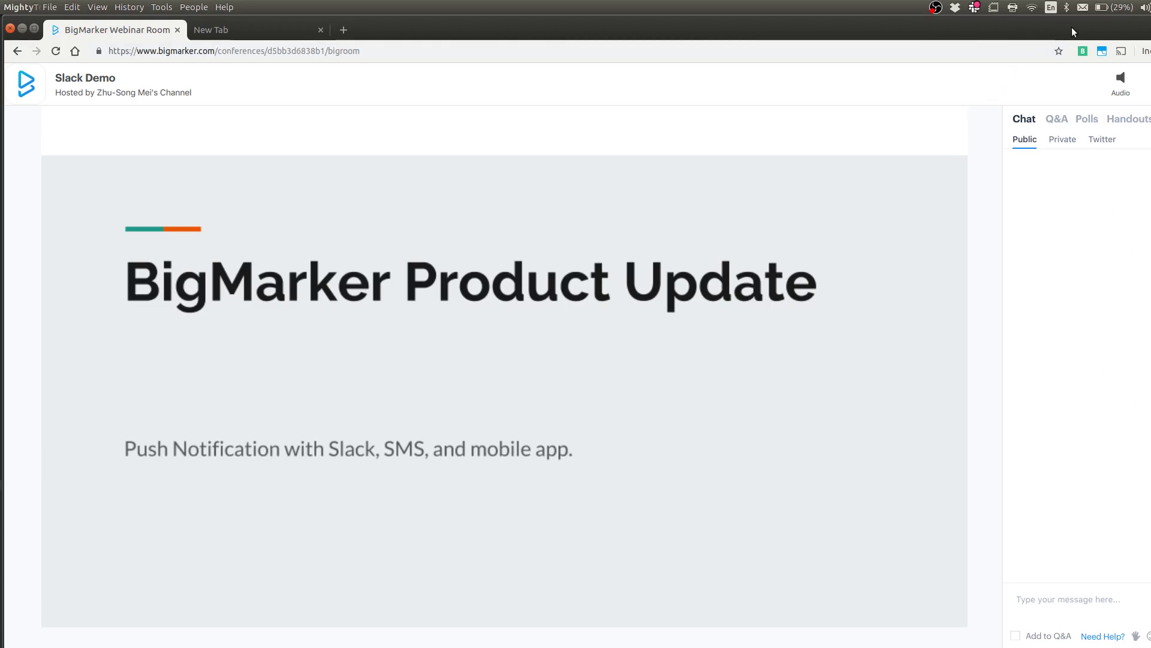
Place the webinar window on the left and Slack on the right so both chats show
left_click_drag(1071, 27, 868, 28)
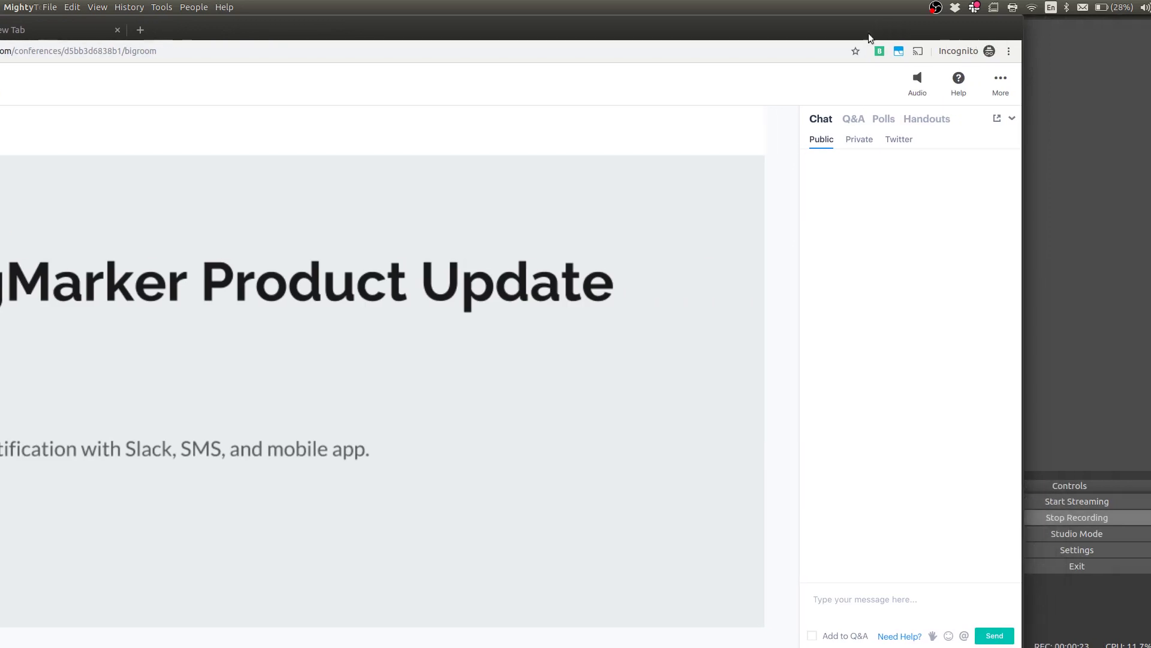
key("alt+Tab")
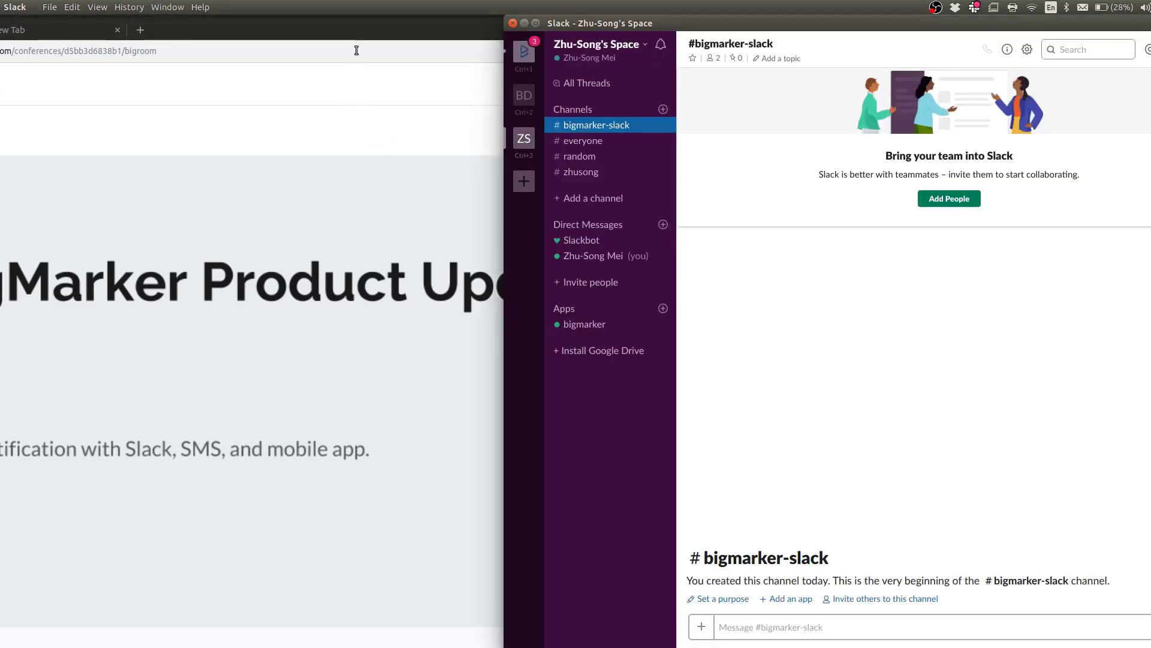
left_click(360, 36)
left_click_drag(601, 28, 266, 50)
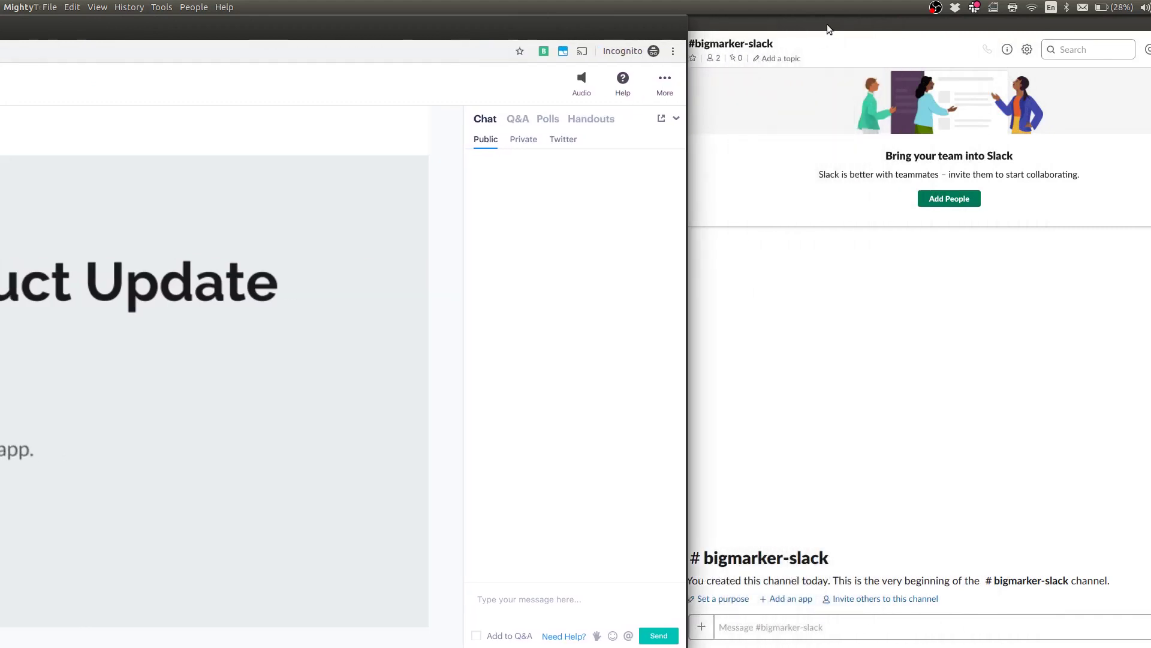
left_click(869, 19)
left_click_drag(870, 19, 902, 38)
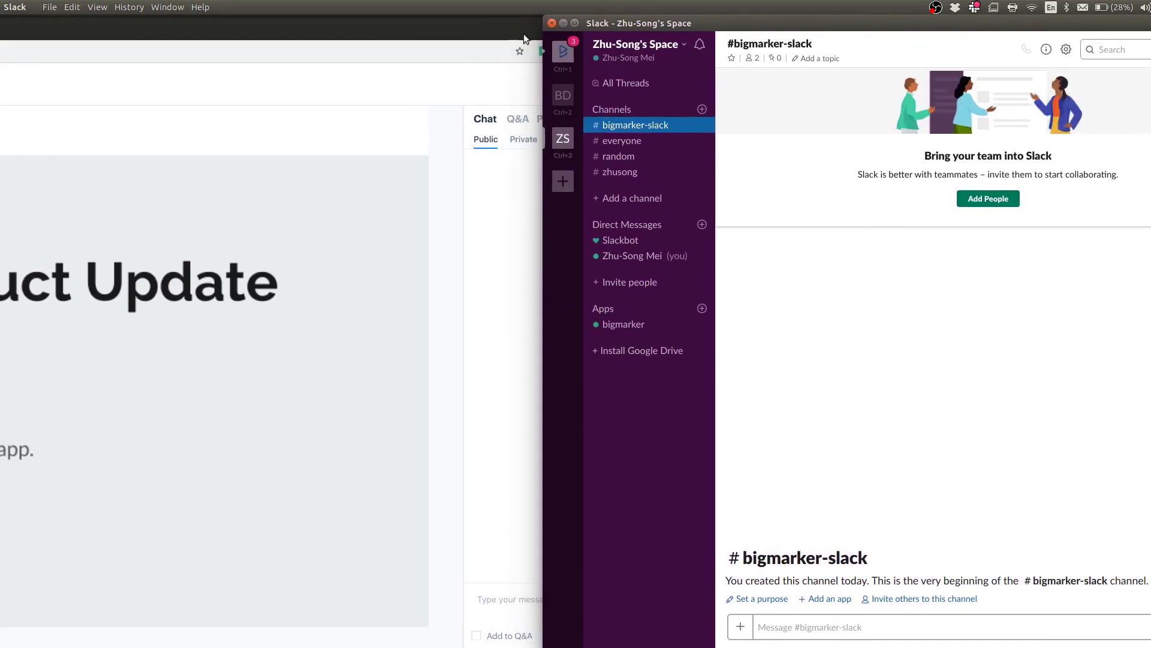
left_click_drag(534, 26, 391, 27)
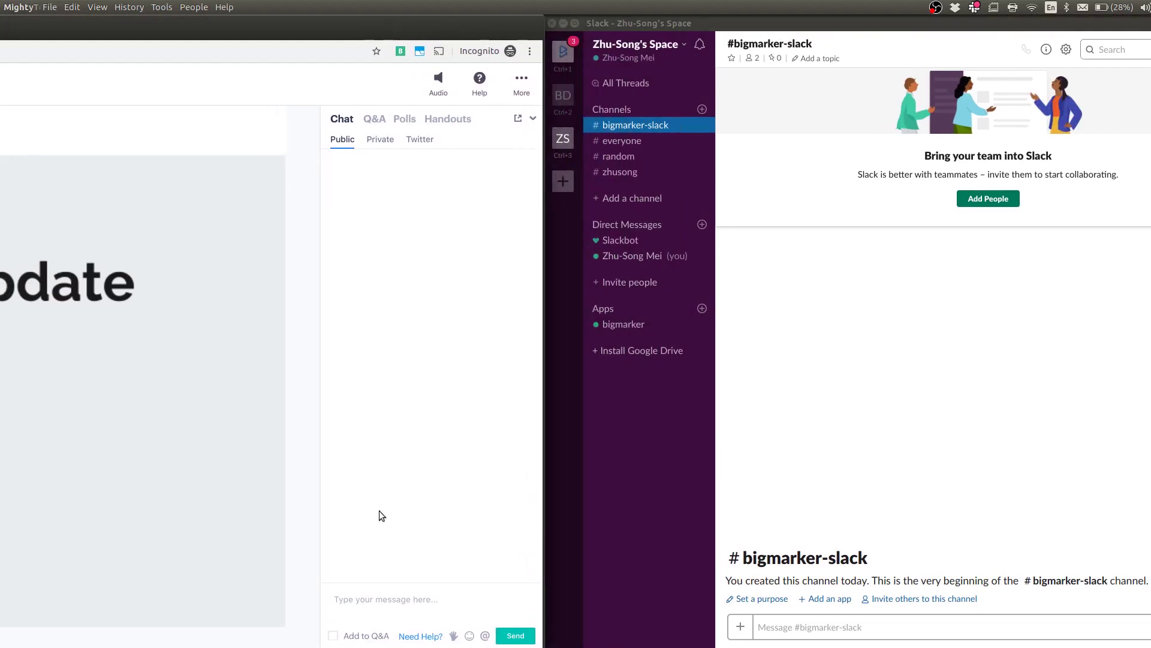
left_click(395, 606)
Post 'hello! this is a chat!' in the webinar chat and answer 'Reply via slack!' from Slack
type("hell")
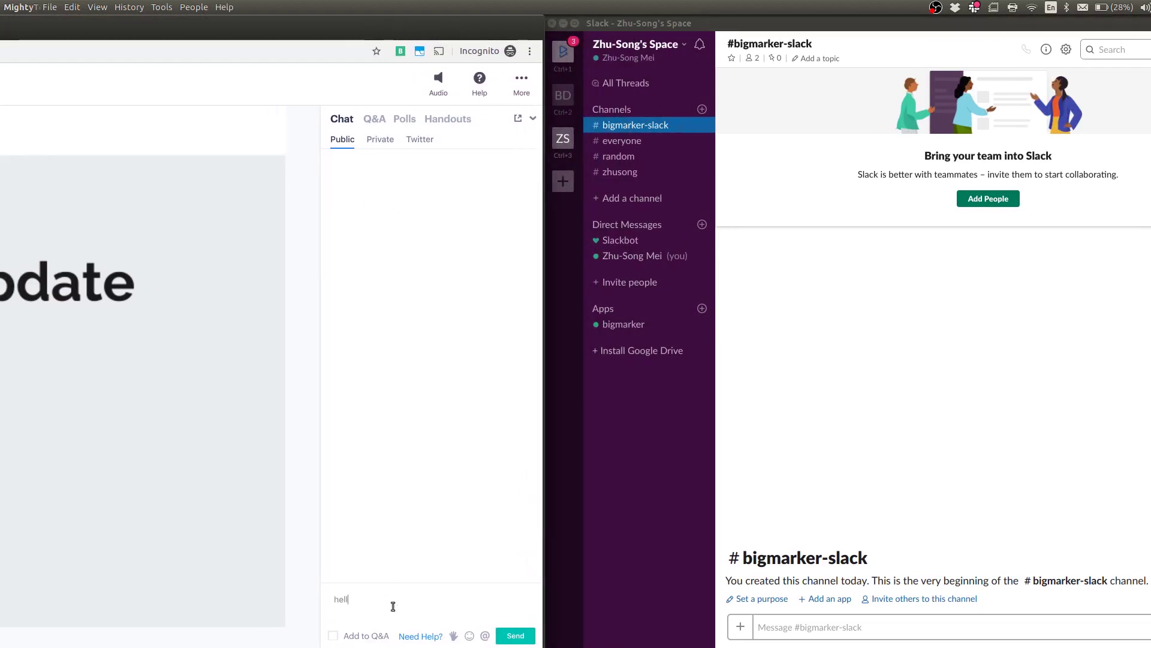
type("o! this is a chat!")
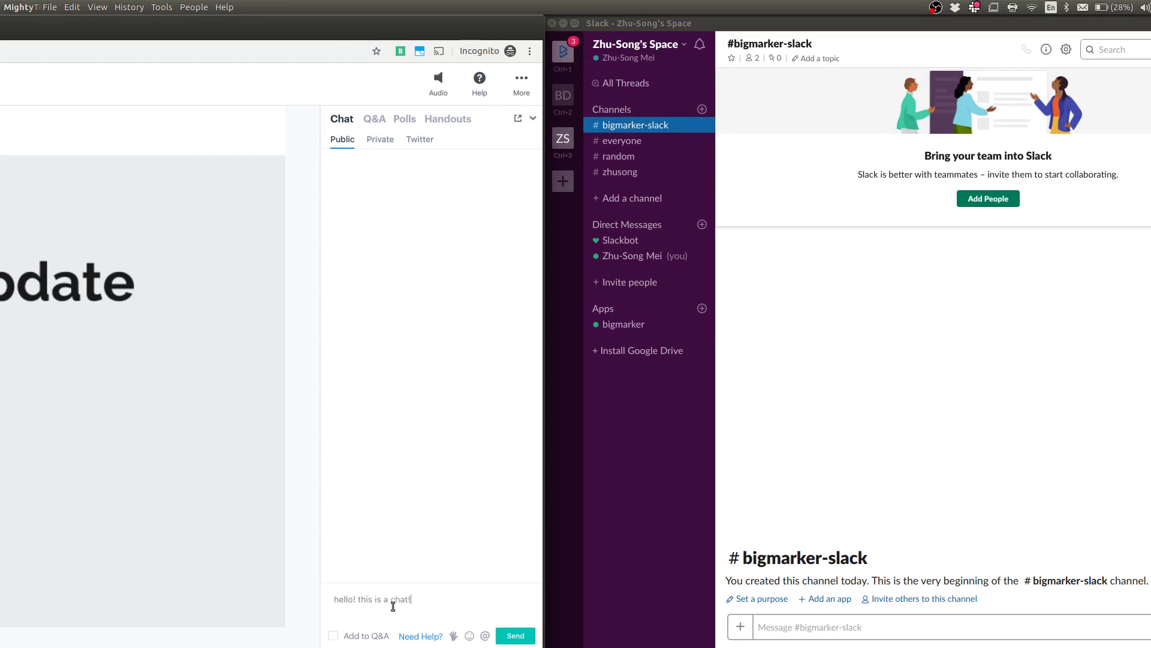
key("Return")
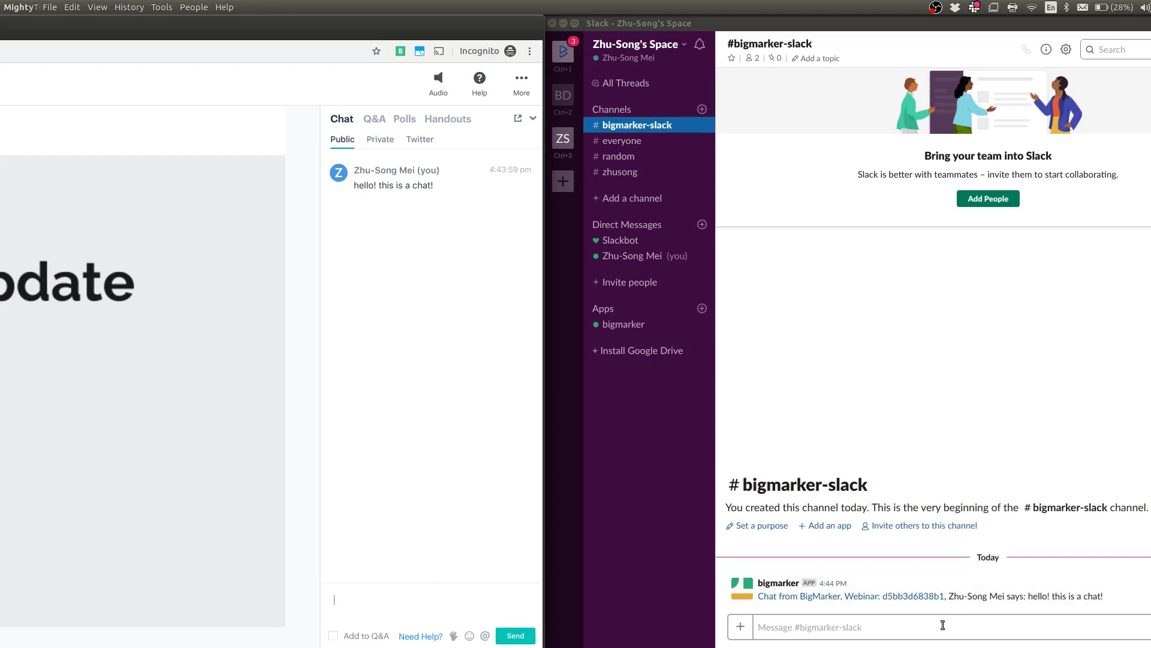
left_click(943, 625)
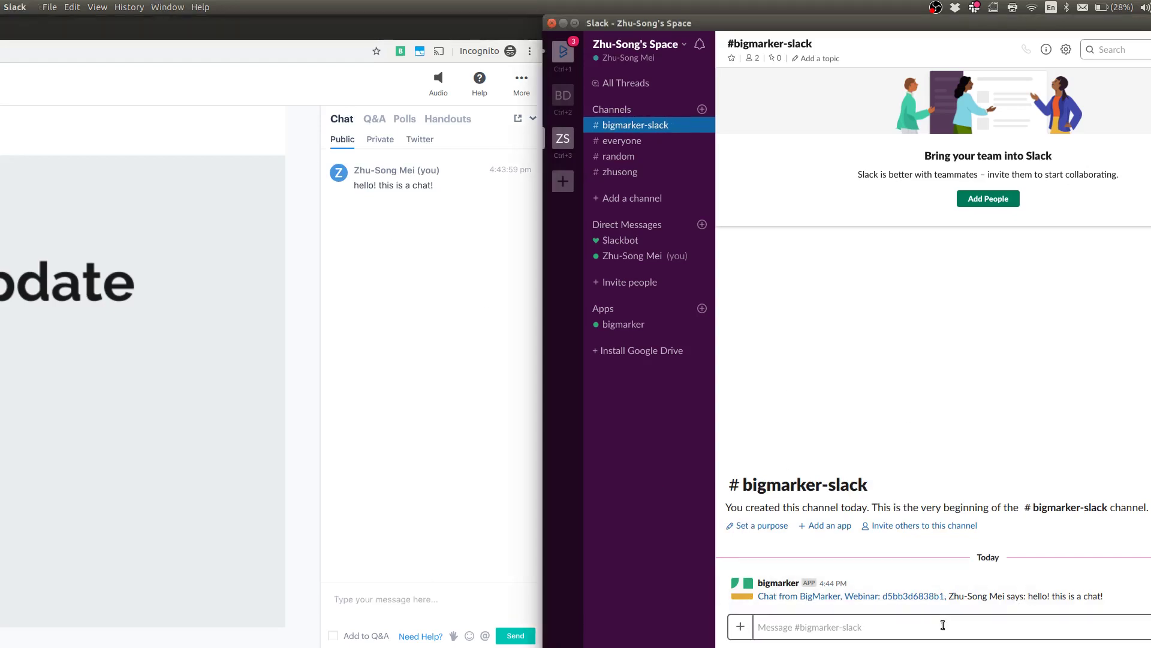
type("Rep")
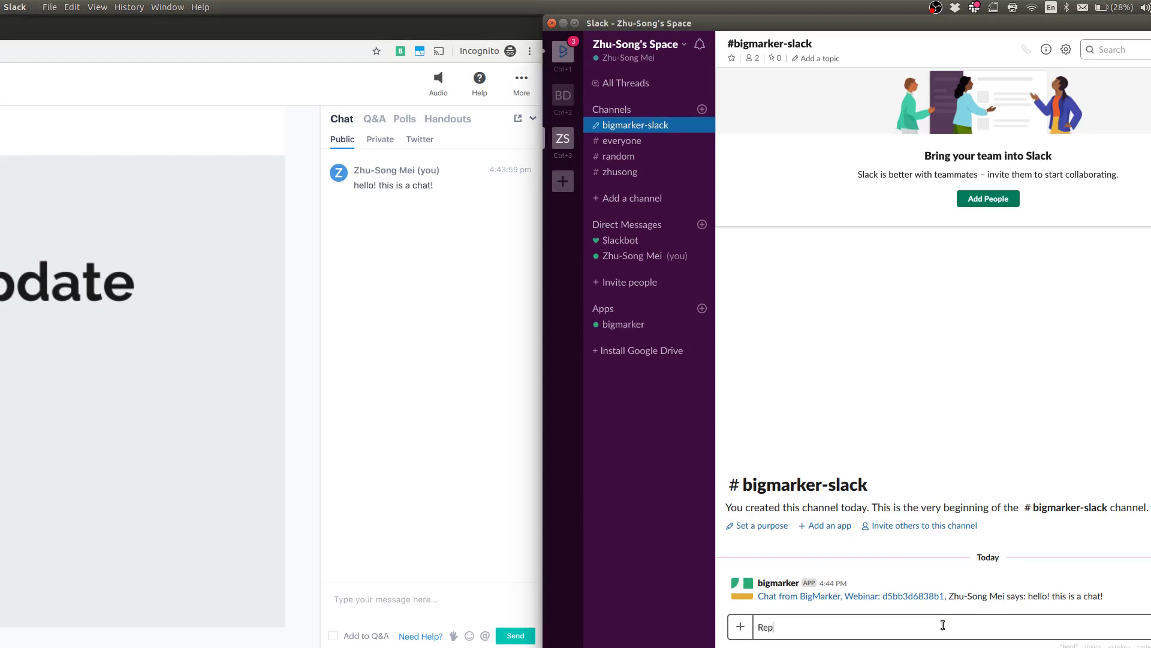
type("ly via slack!")
key("Return")
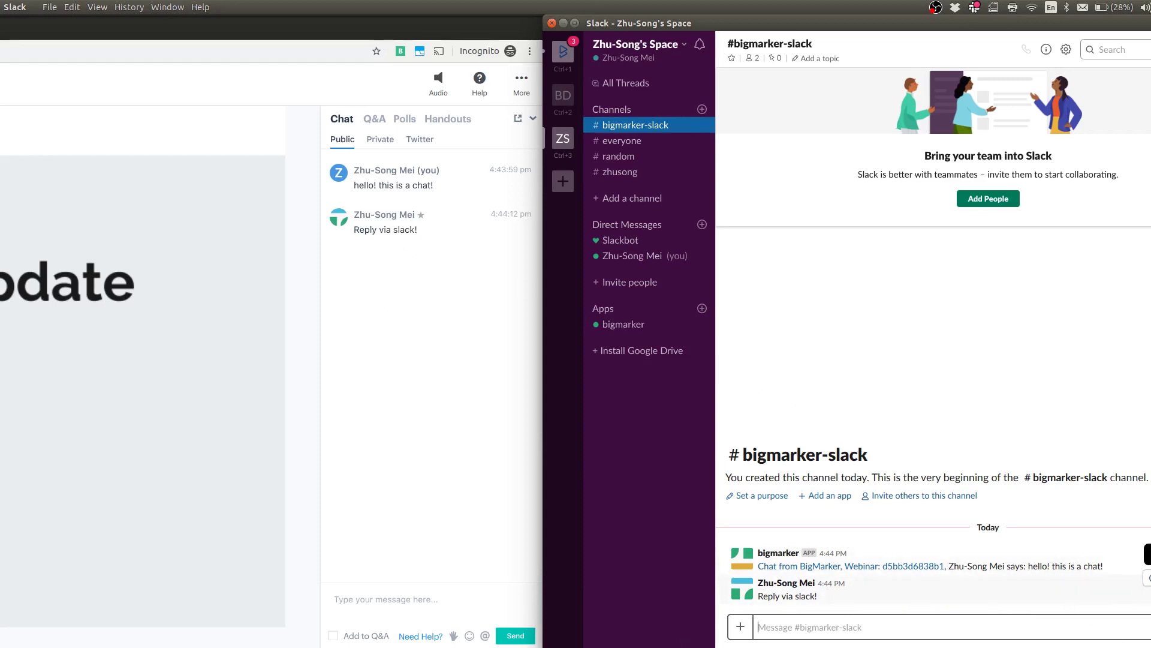
Reply 'this is a thread reply!' in a thread on 'Reply via slack!', then return to the webinar
left_click(1148, 578)
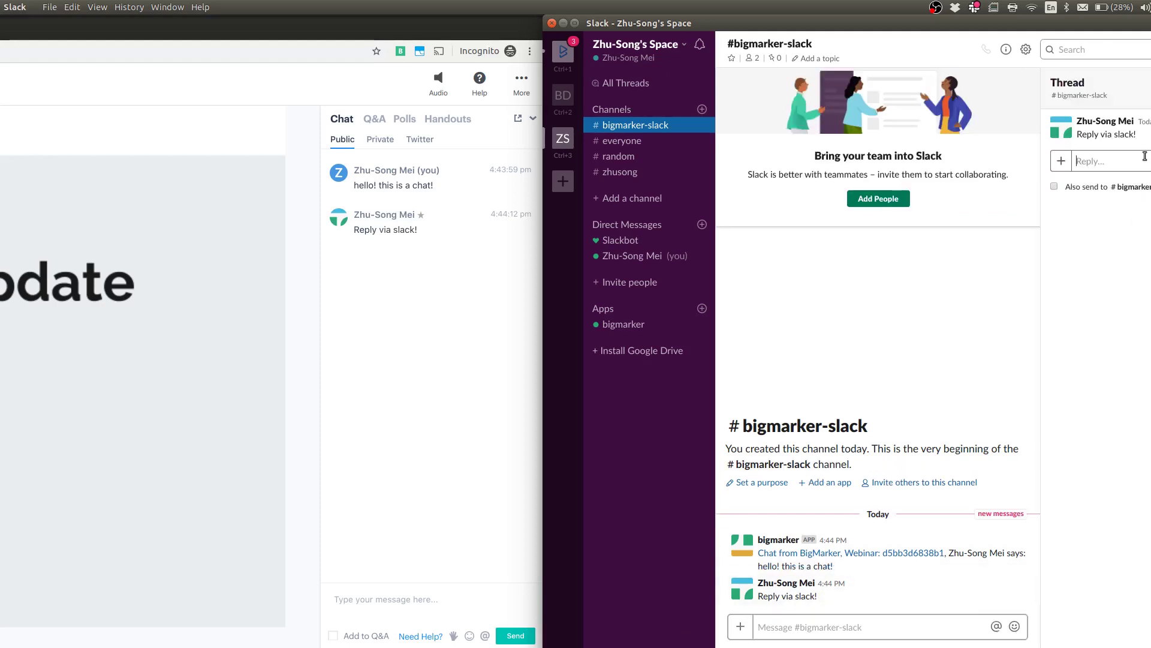
type("this is a thread reply!")
key("Return")
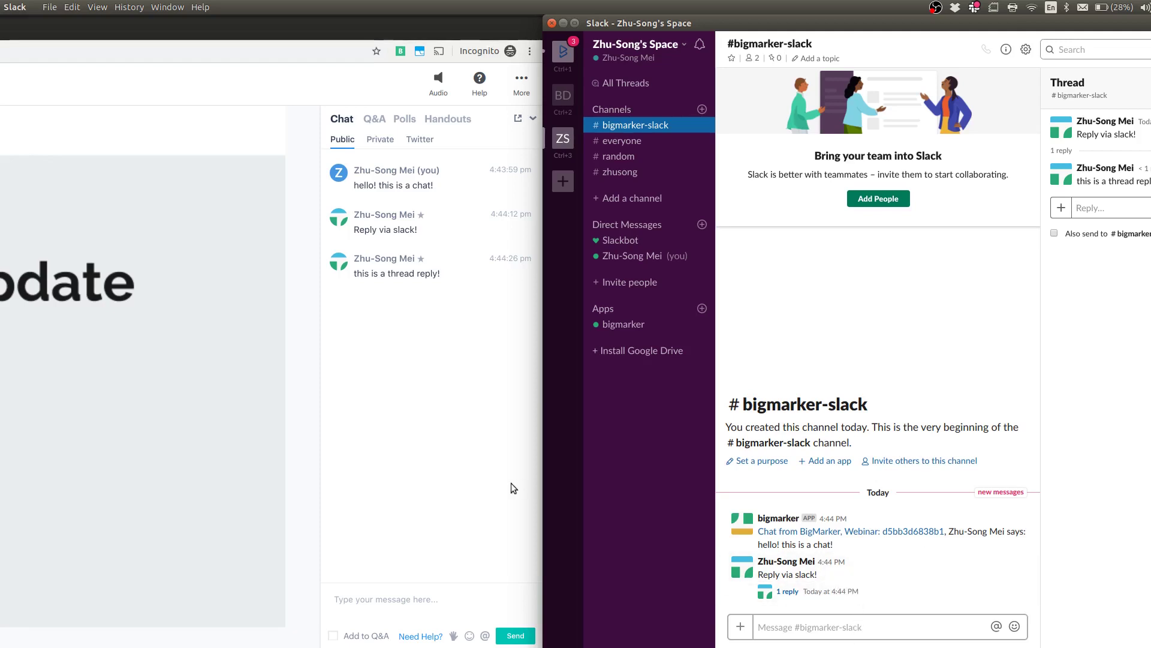
left_click(491, 484)
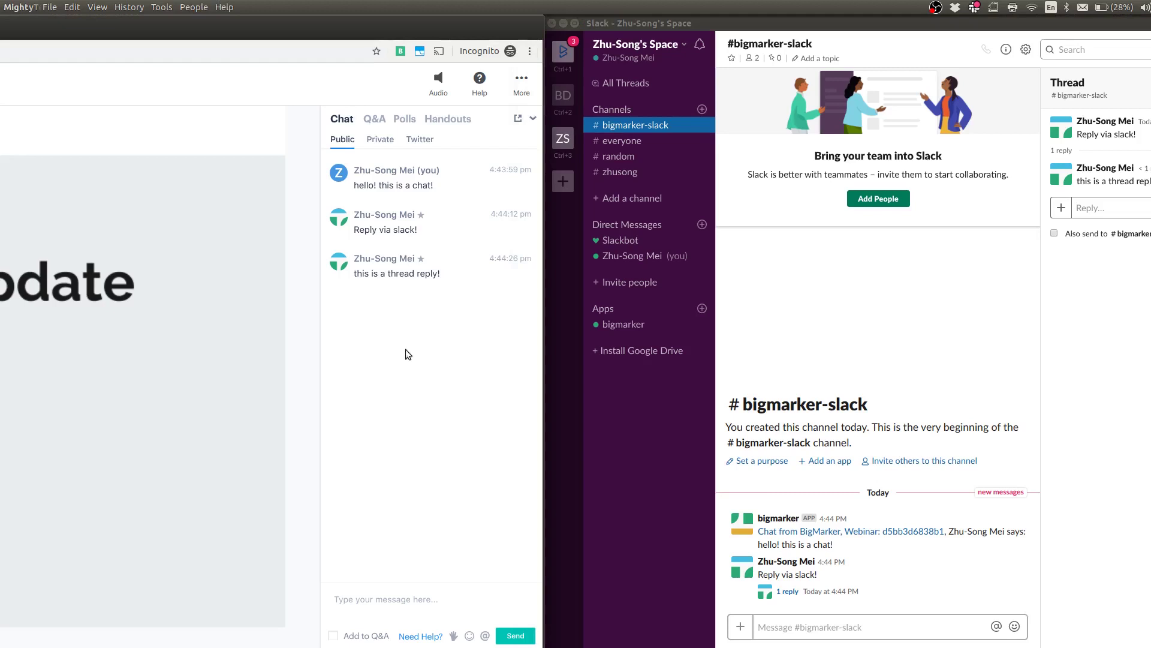
Ask 'What is the weather like in Chicago?' in the webinar Q&A
left_click(374, 119)
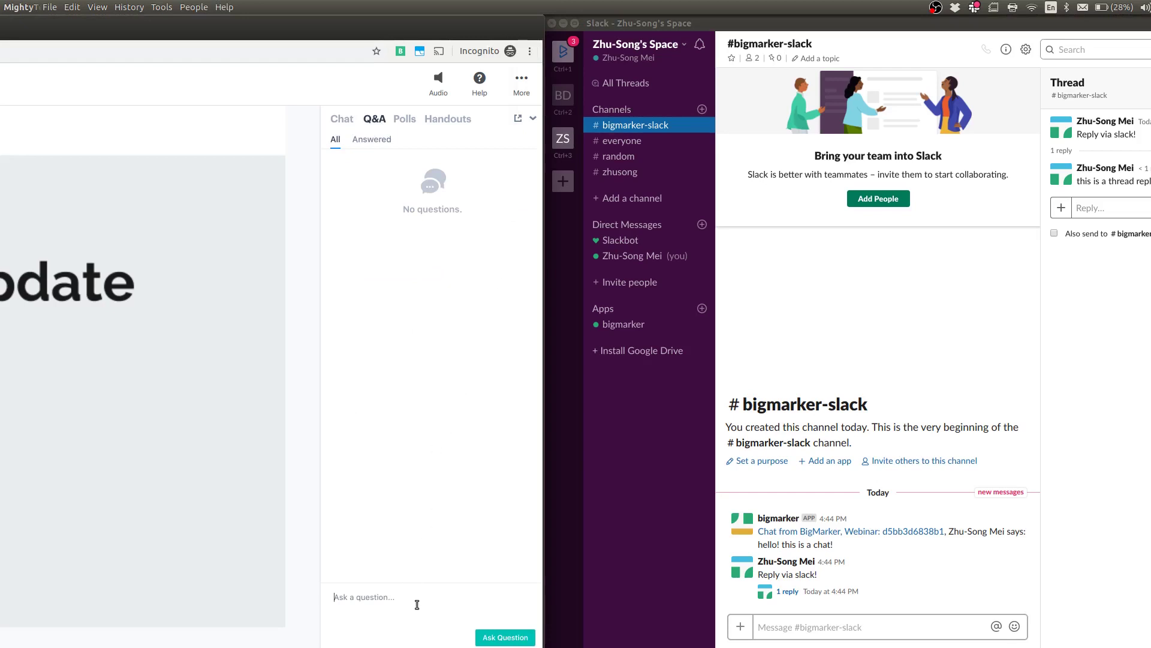
type("What is the w")
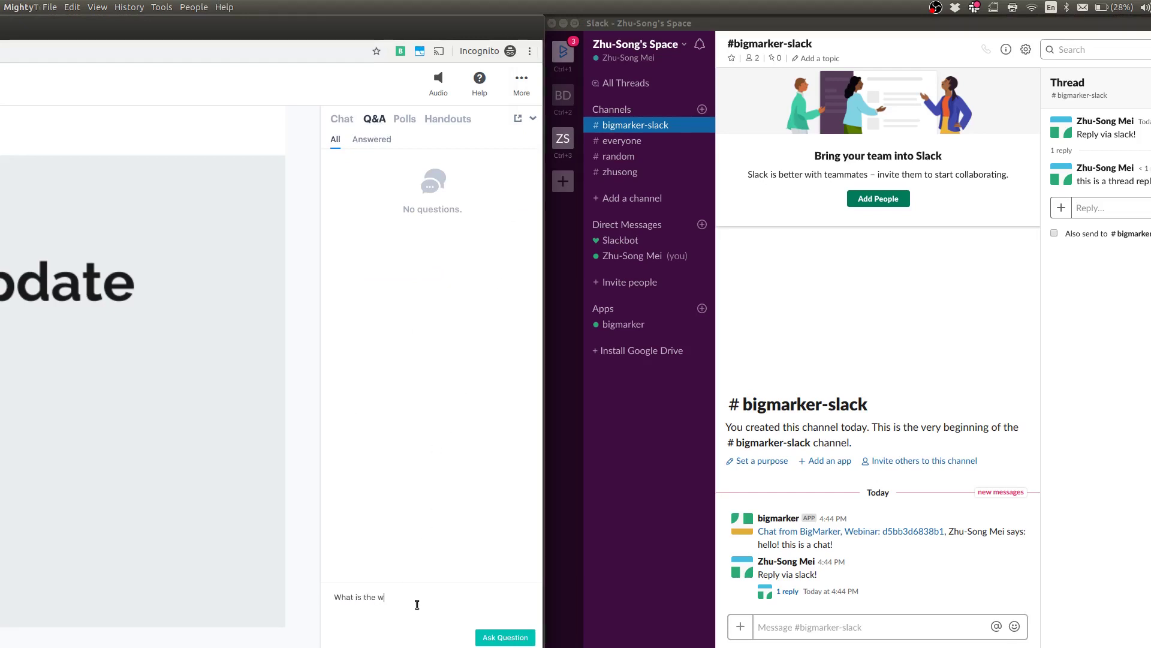
type("eather like in Chicago?")
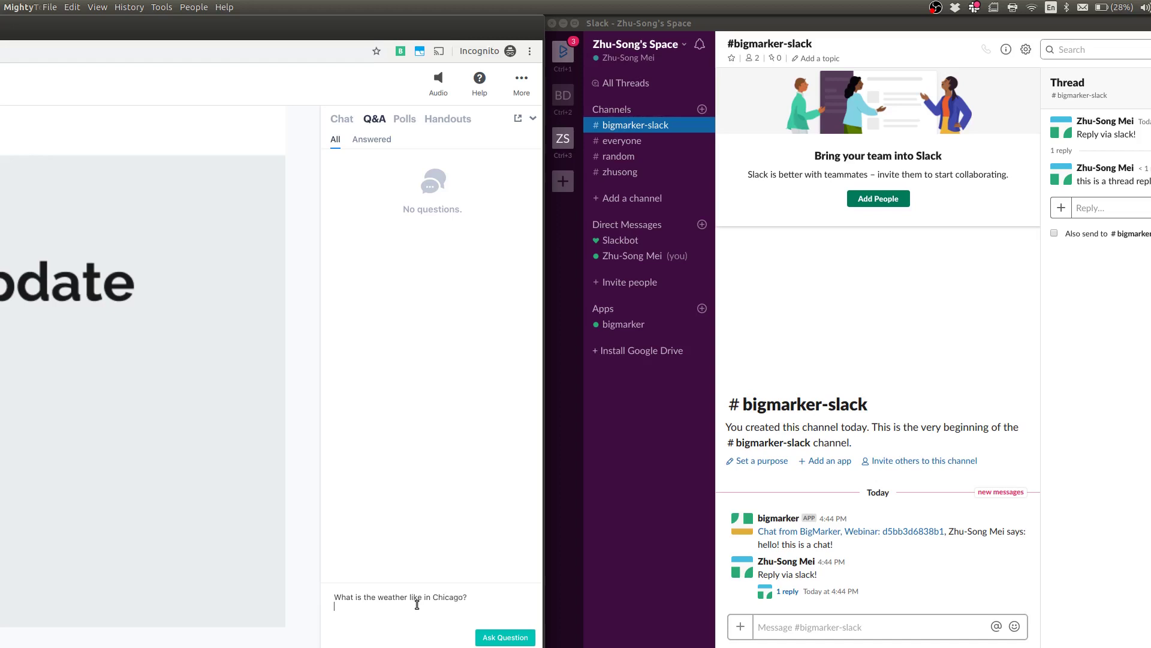
left_click(515, 639)
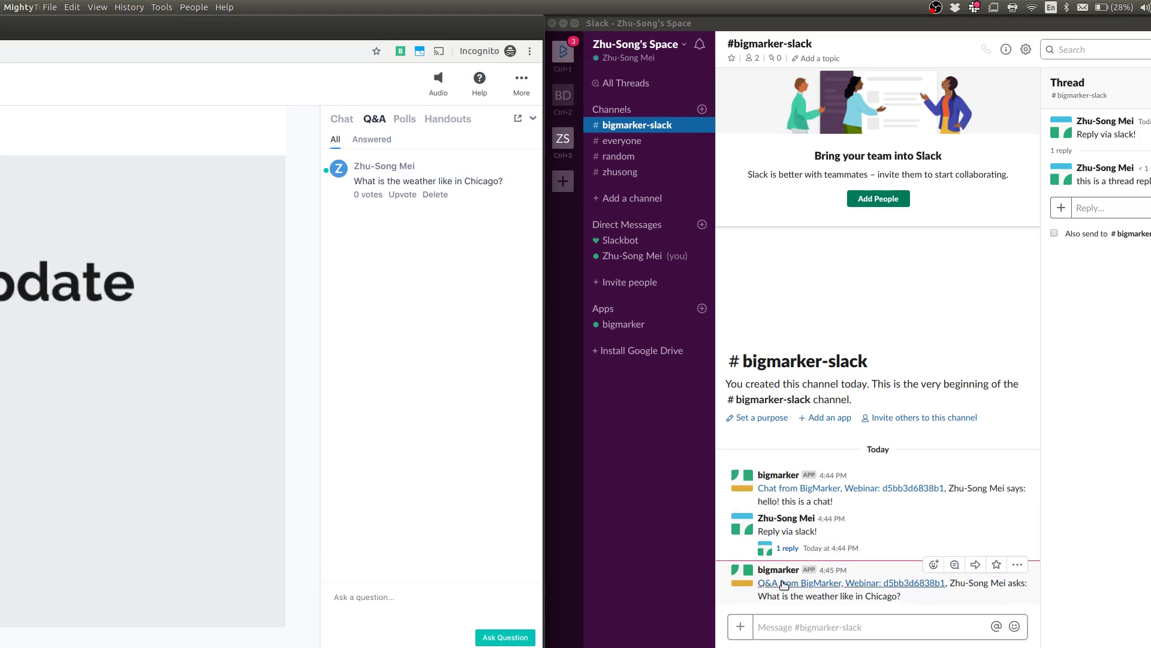
left_click(955, 565)
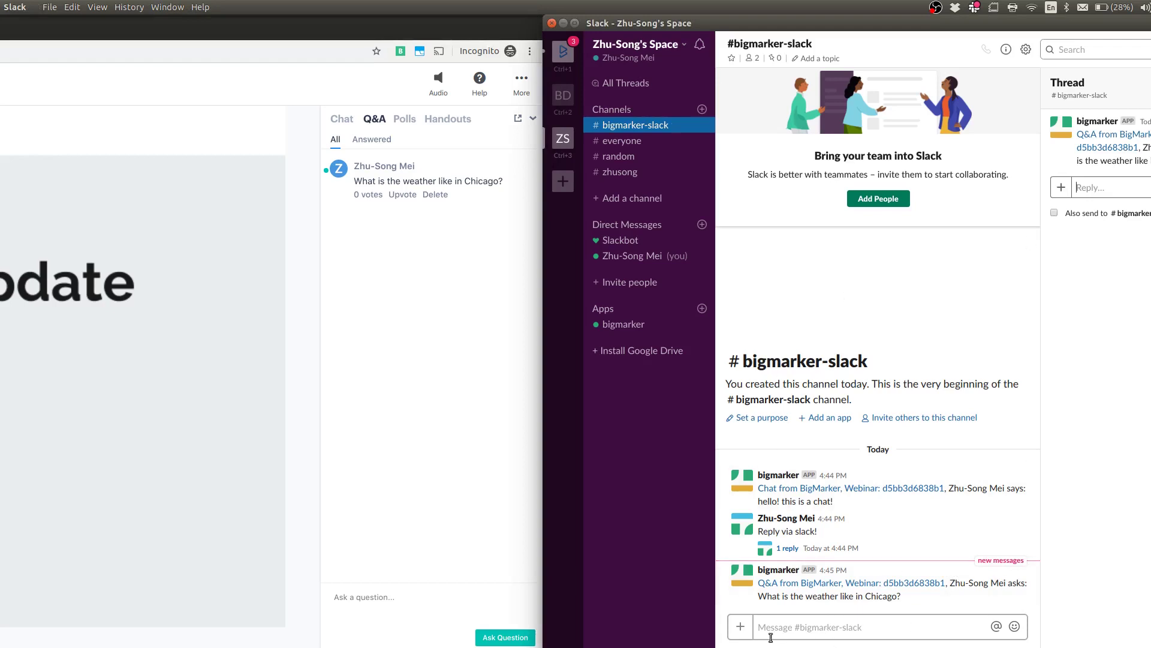
Answer the relayed Chicago question in its Slack thread with 'The weather is nice here!'
left_click(1125, 187)
type("The weather is")
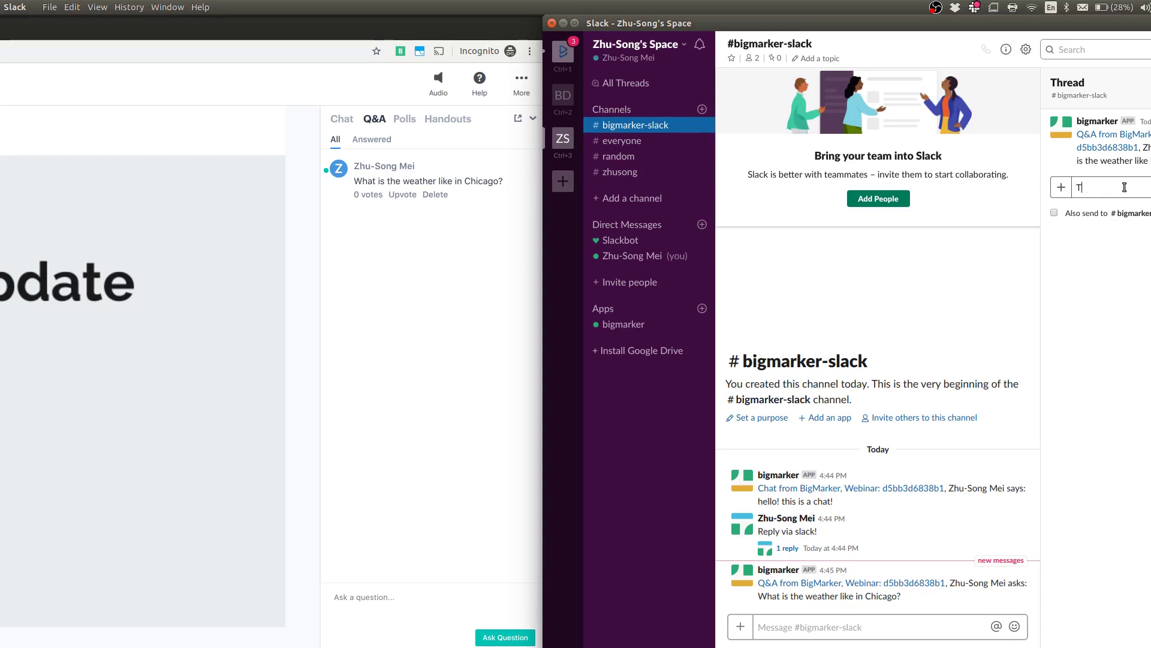
type(" nice")
key("Return")
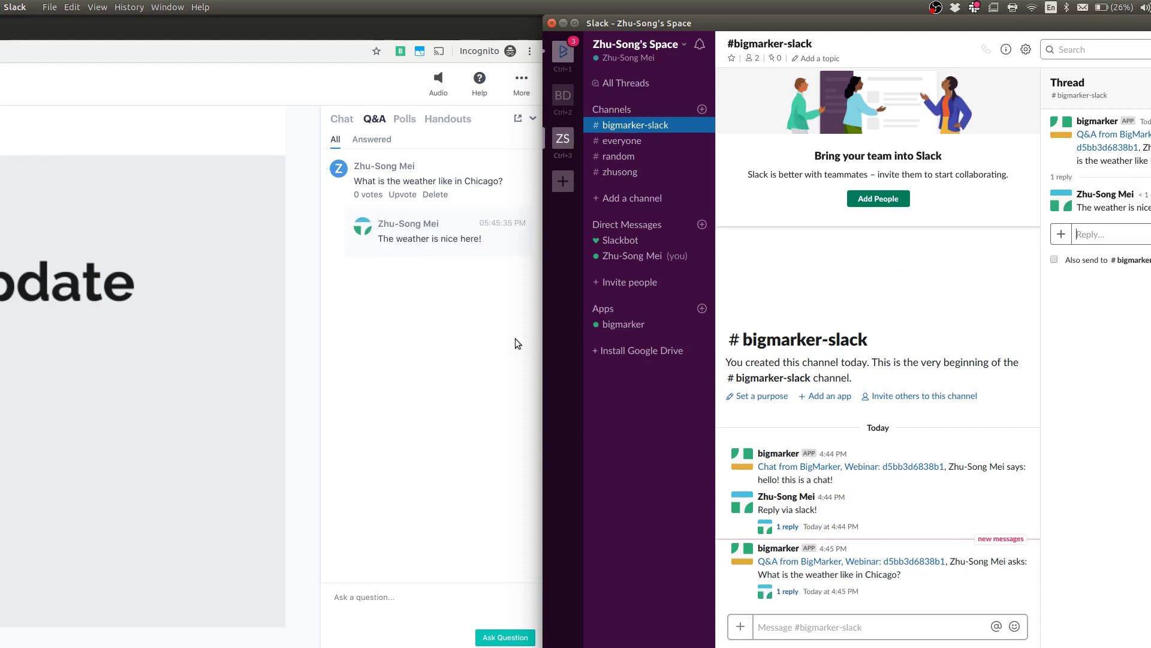
left_click(458, 346)
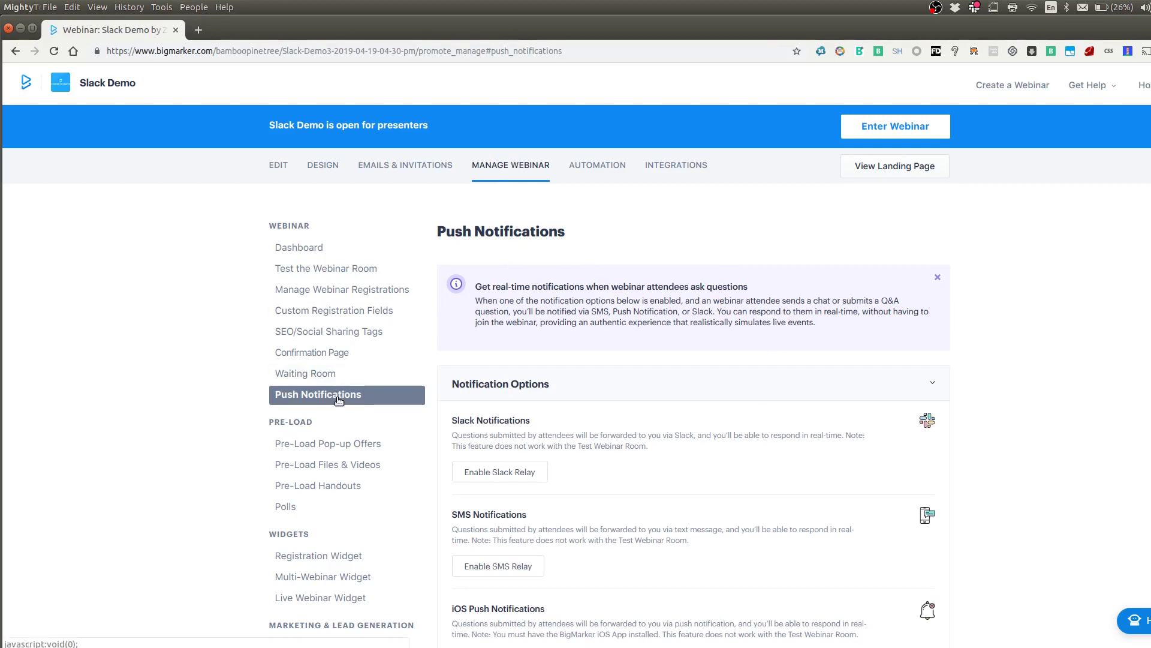
Look through the Slack, SMS and iOS notification options and choose to enable the Slack relay
scroll(703, 348, "down", 3)
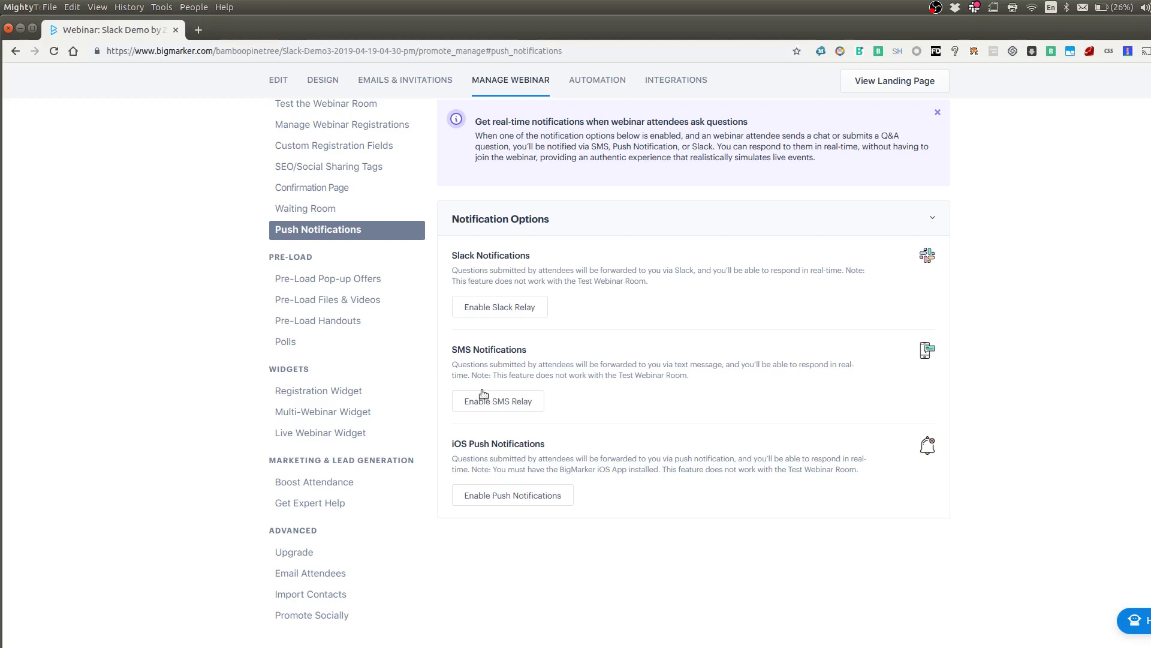
scroll(687, 293, "up", 1)
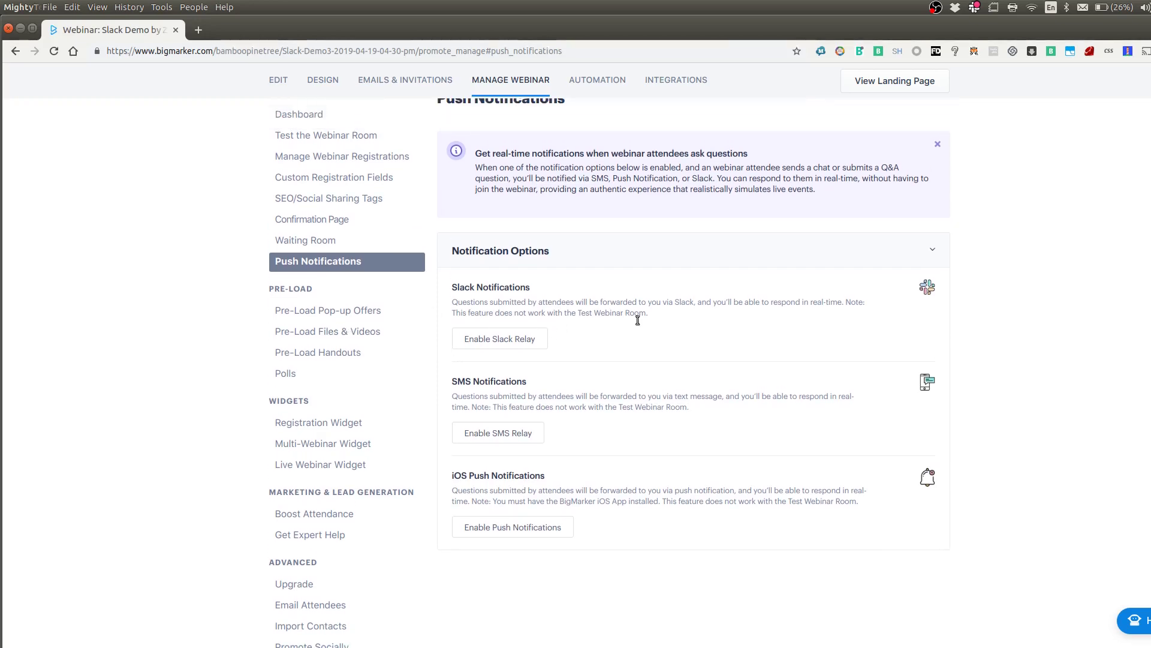
left_click(509, 341)
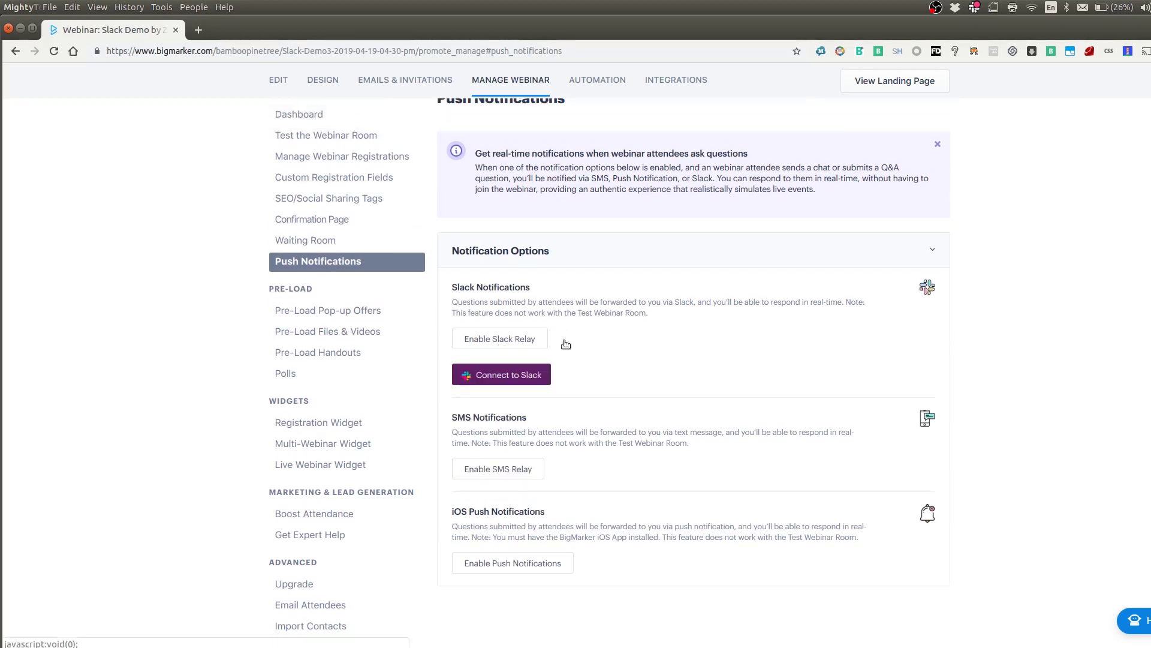
Connect the relay to the Slack workspace and pick bigmarker-slack for incoming chats
left_click(503, 375)
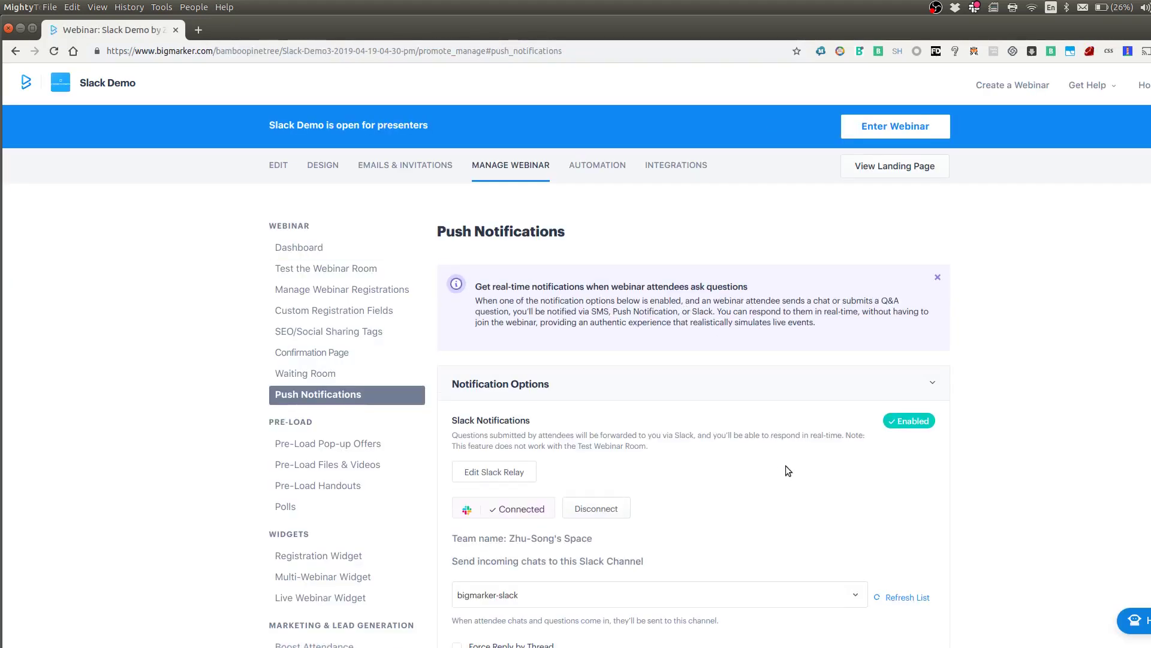
scroll(788, 471, "down", 4)
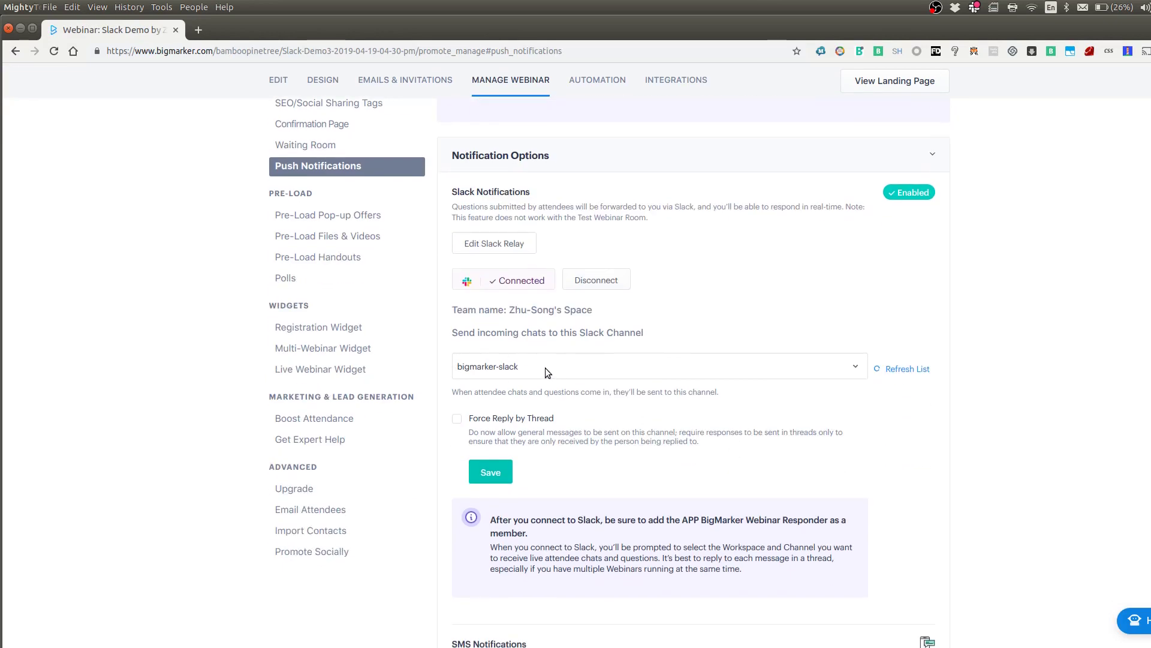
left_click(620, 370)
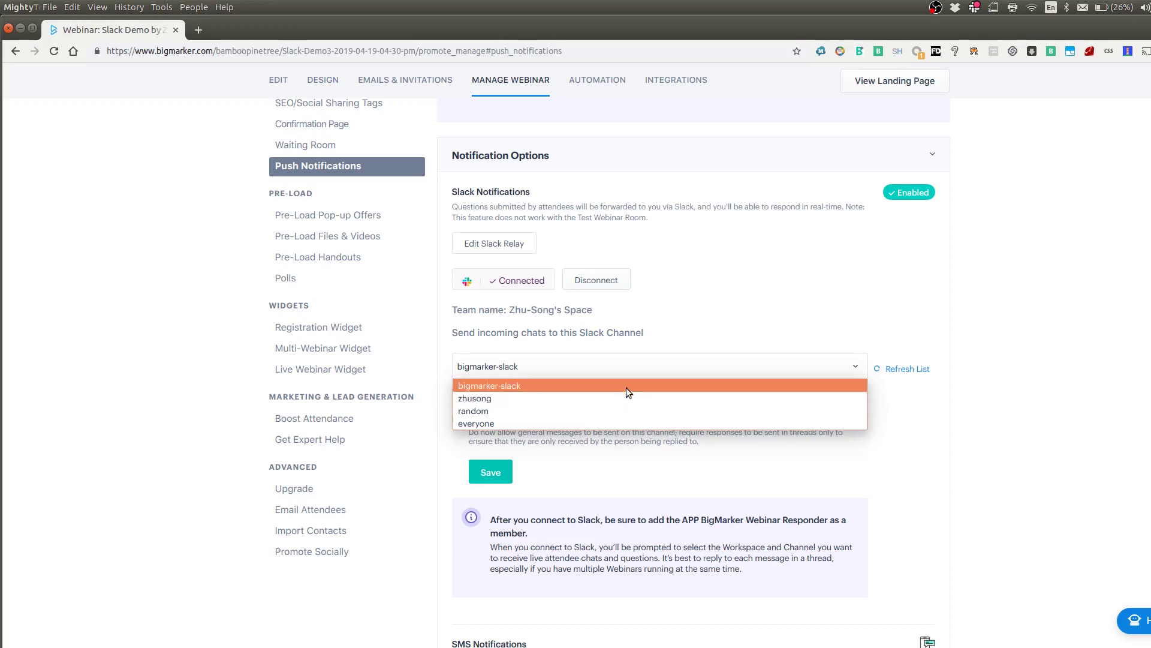
left_click(626, 388)
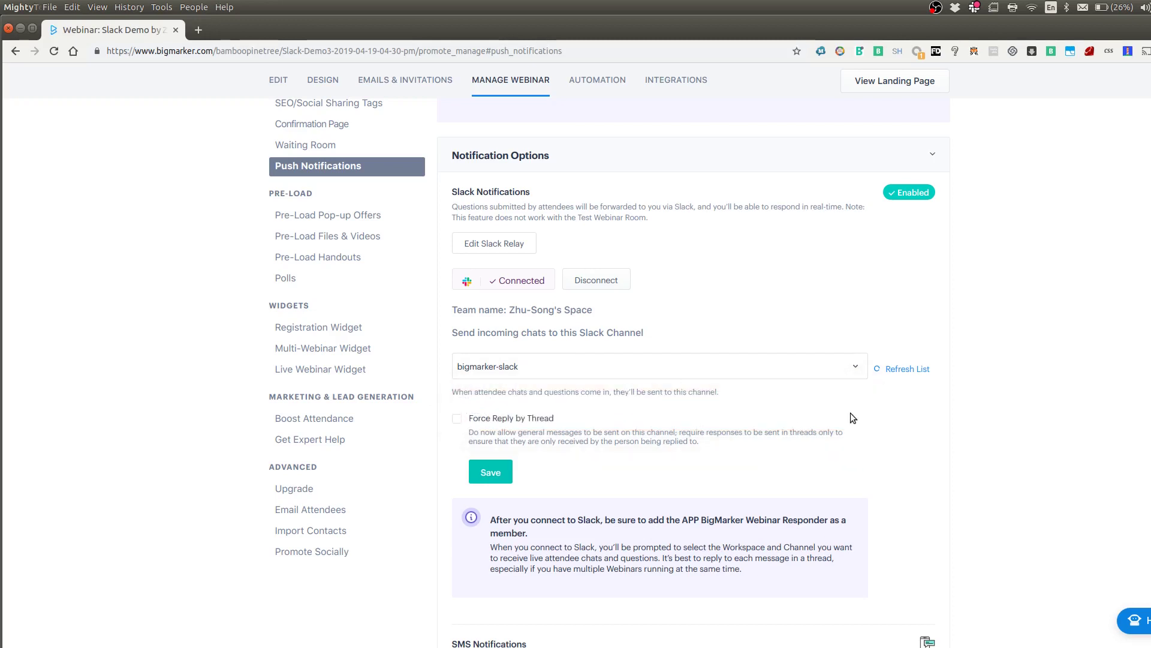
Refresh the channel list, reselect bigmarker-slack, and tick Force Reply by Thread
scroll(850, 418, "down", 1)
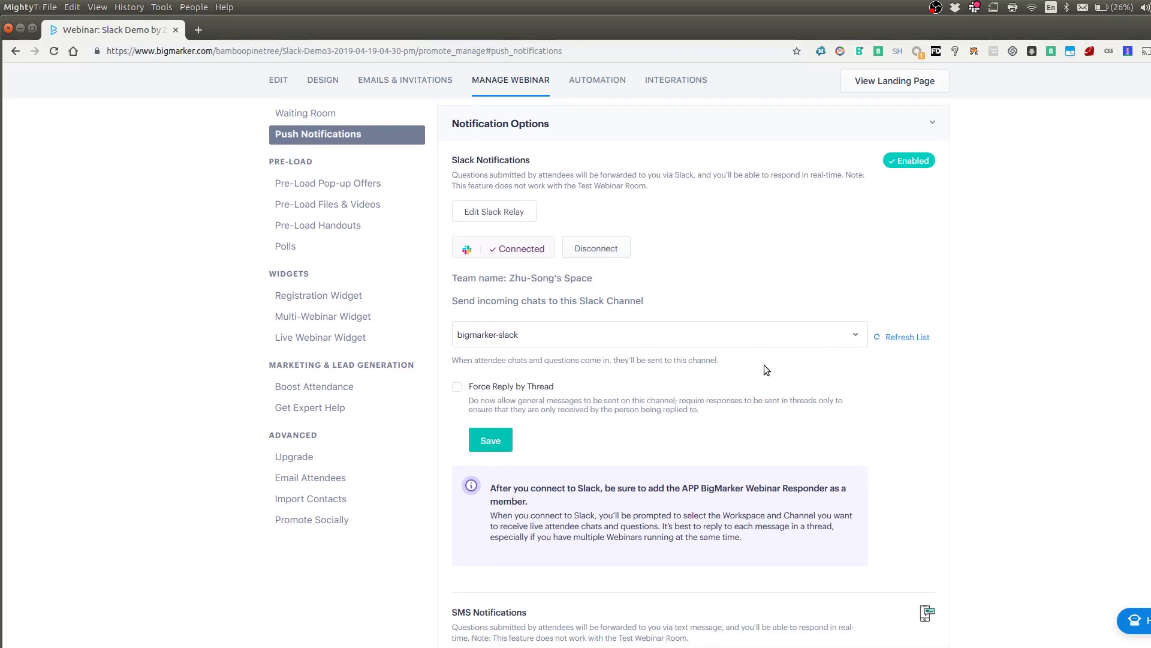
left_click(897, 340)
left_click(718, 334)
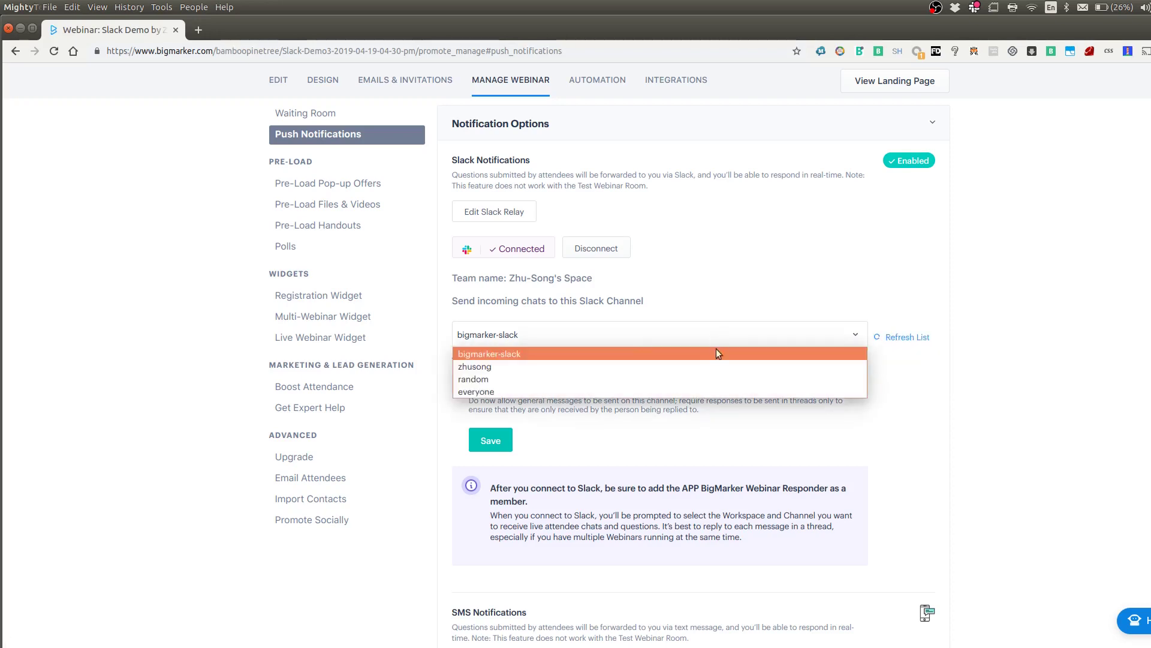
left_click(686, 353)
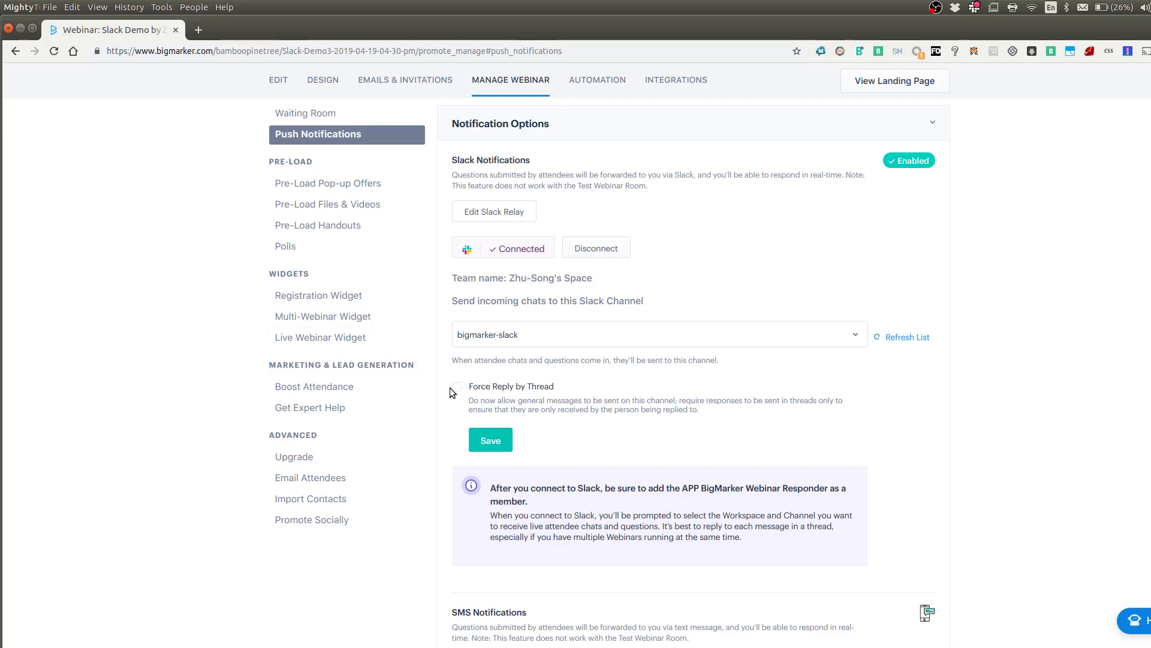
left_click(458, 388)
Widen the Slack window to show the whole bigmarker-slack channel
key("alt+Tab")
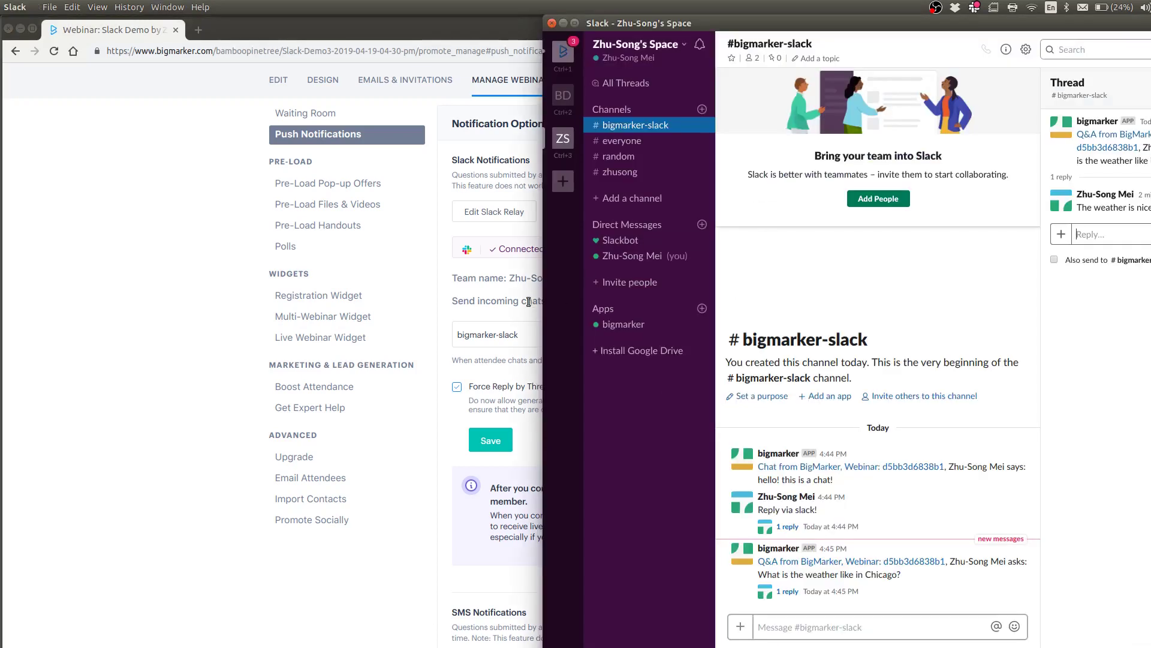
left_click_drag(544, 297, 216, 308)
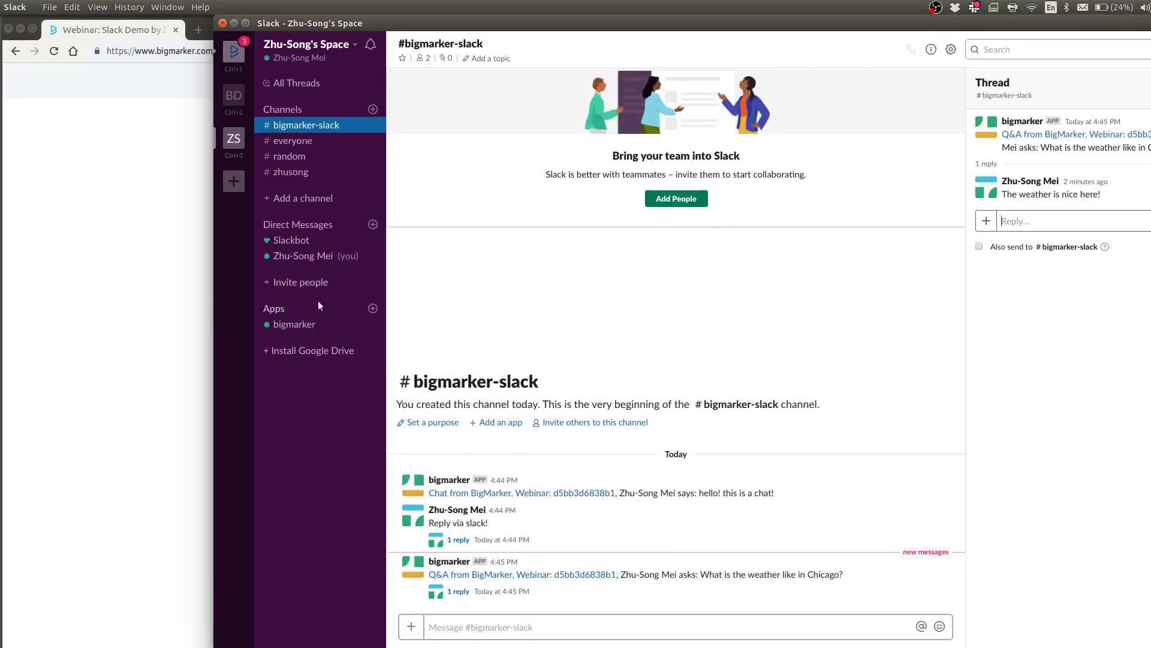
left_click(471, 628)
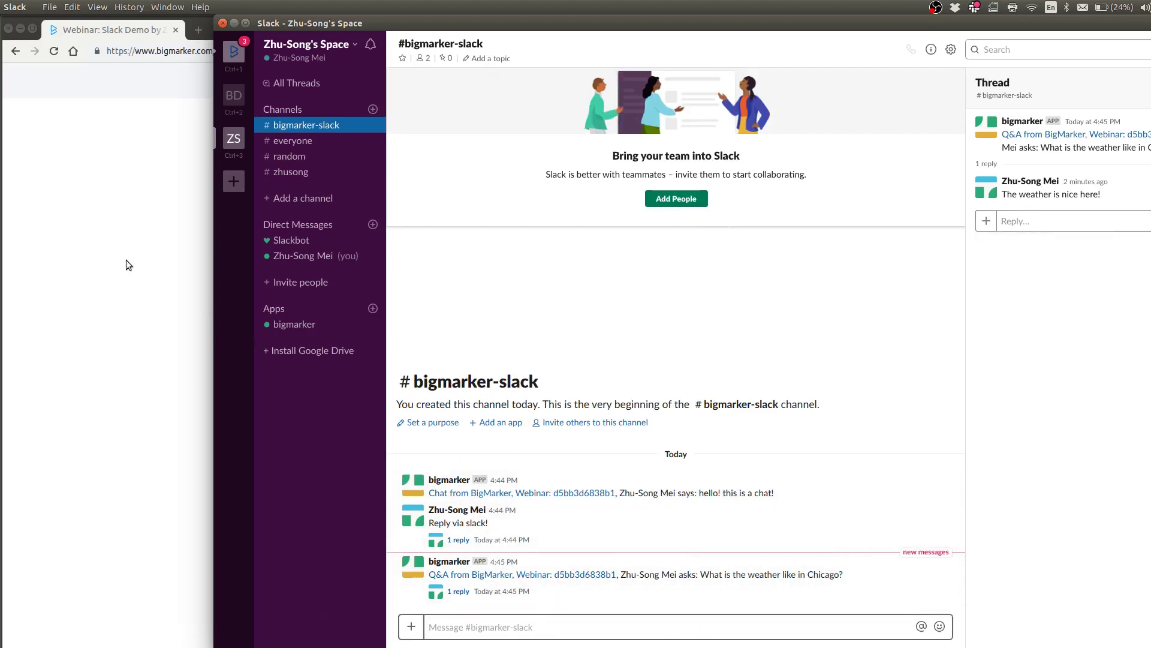
mouse_move(917, 598)
Save the Slack relay settings in BigMarker and go back to Slack
left_click(154, 329)
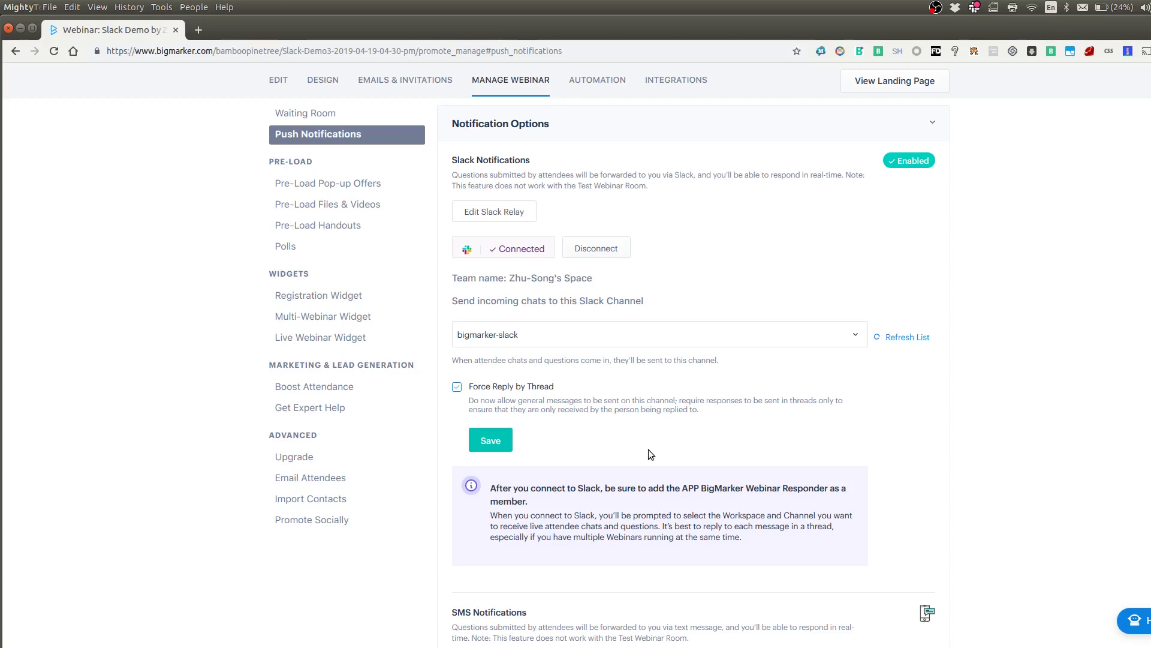
left_click(492, 442)
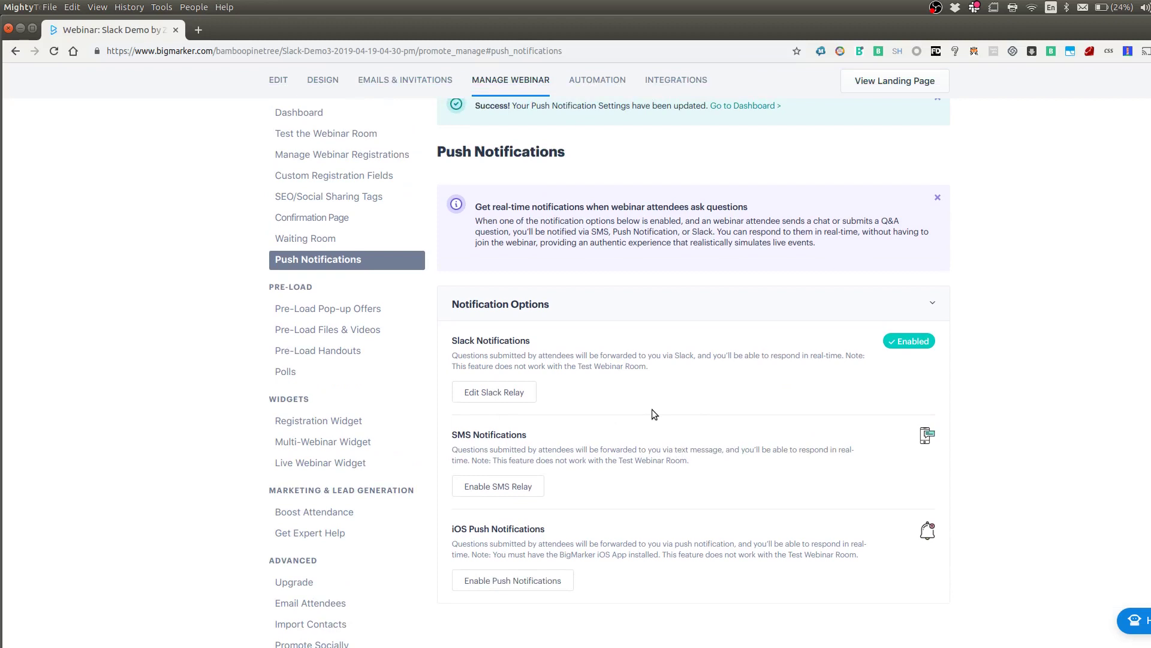
key("alt+Tab")
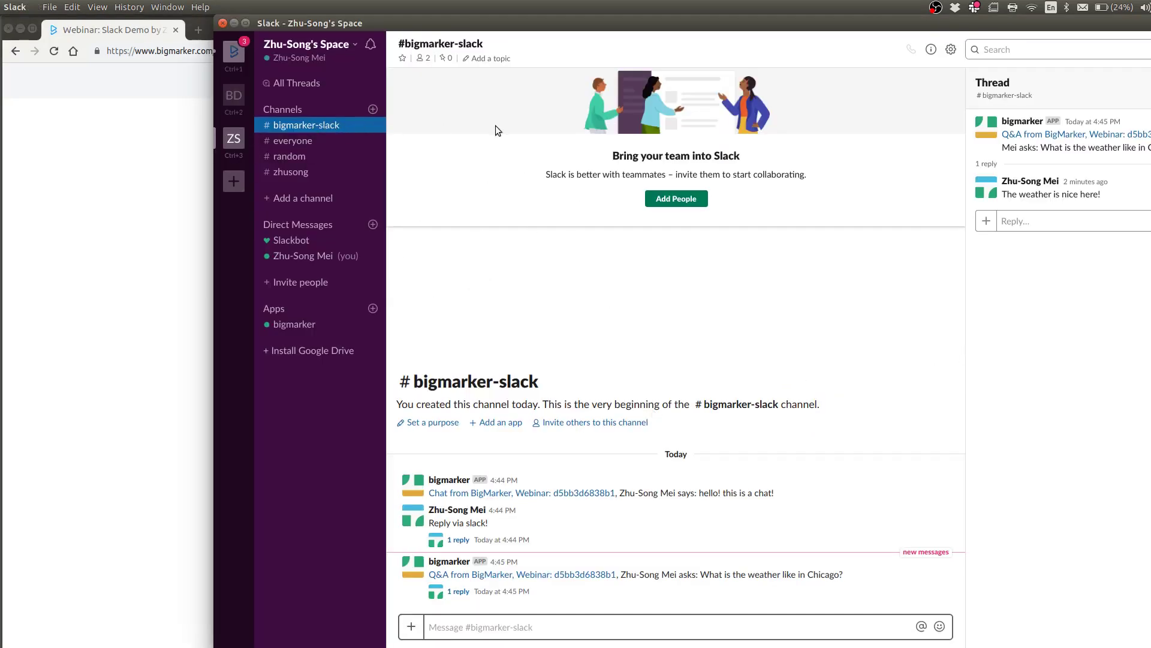
Search the channel invite list for 'bigmarker' to confirm the app is already a member, then return to BigMarker
left_click(419, 64)
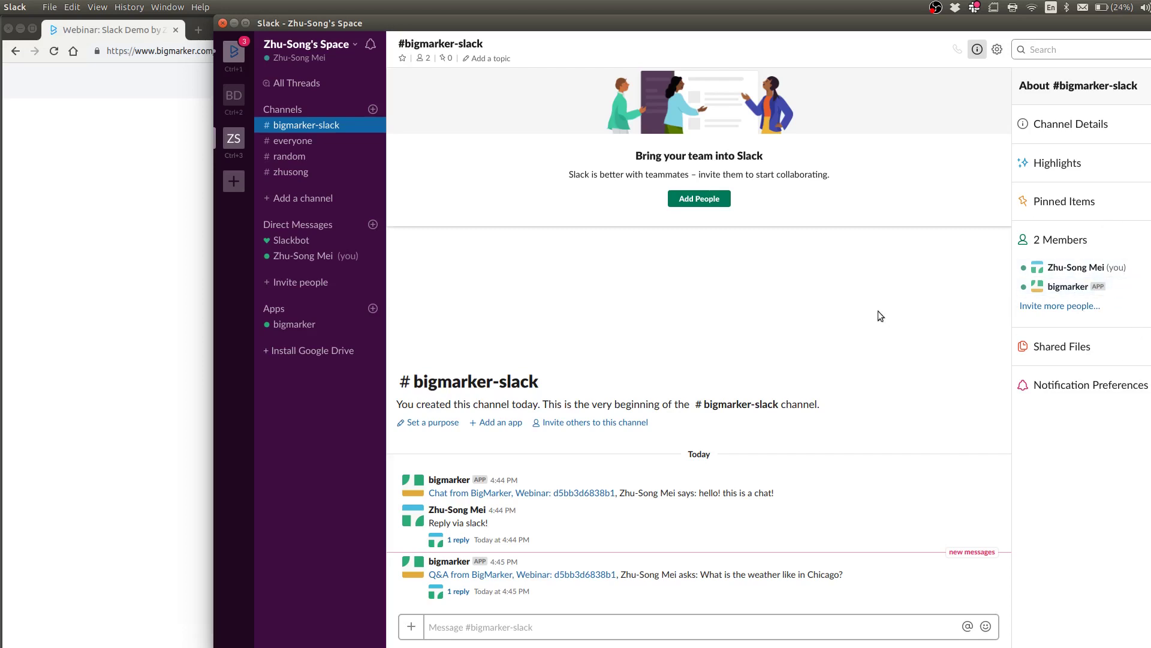
left_click(1043, 308)
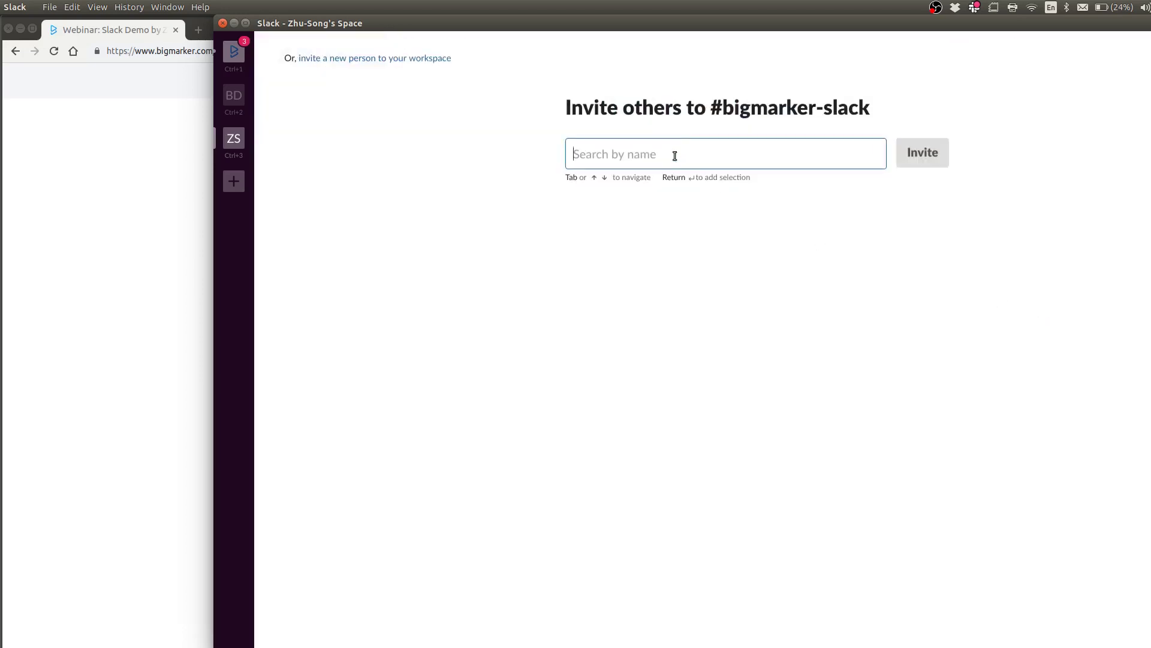
type("bigmarker")
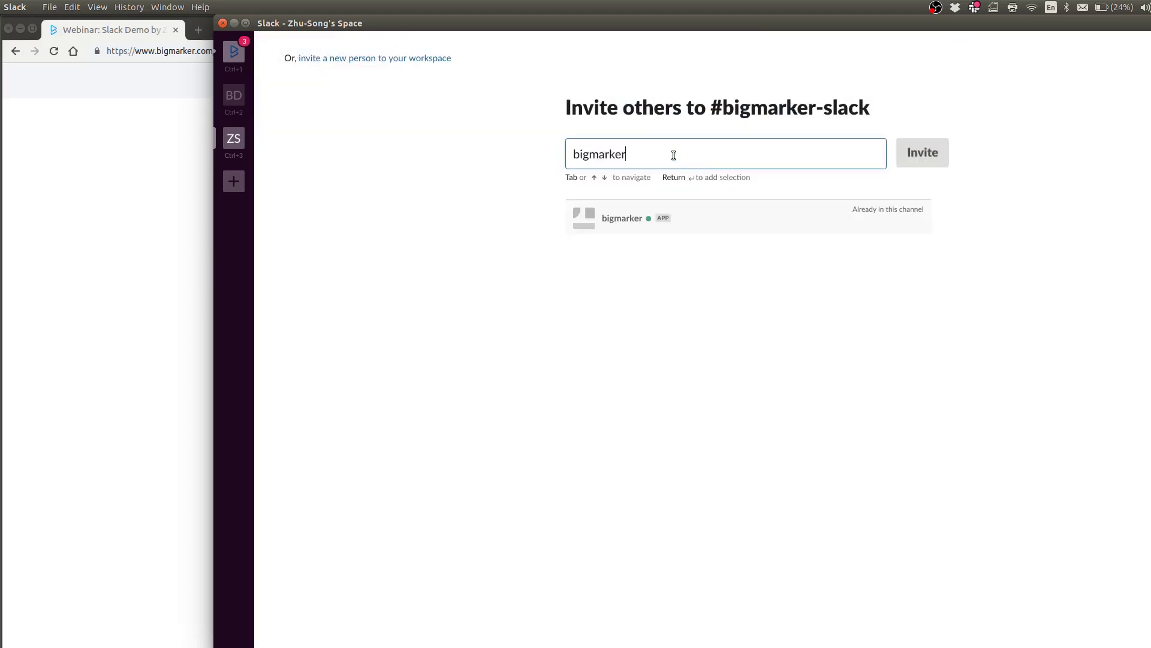
left_click(1125, 105)
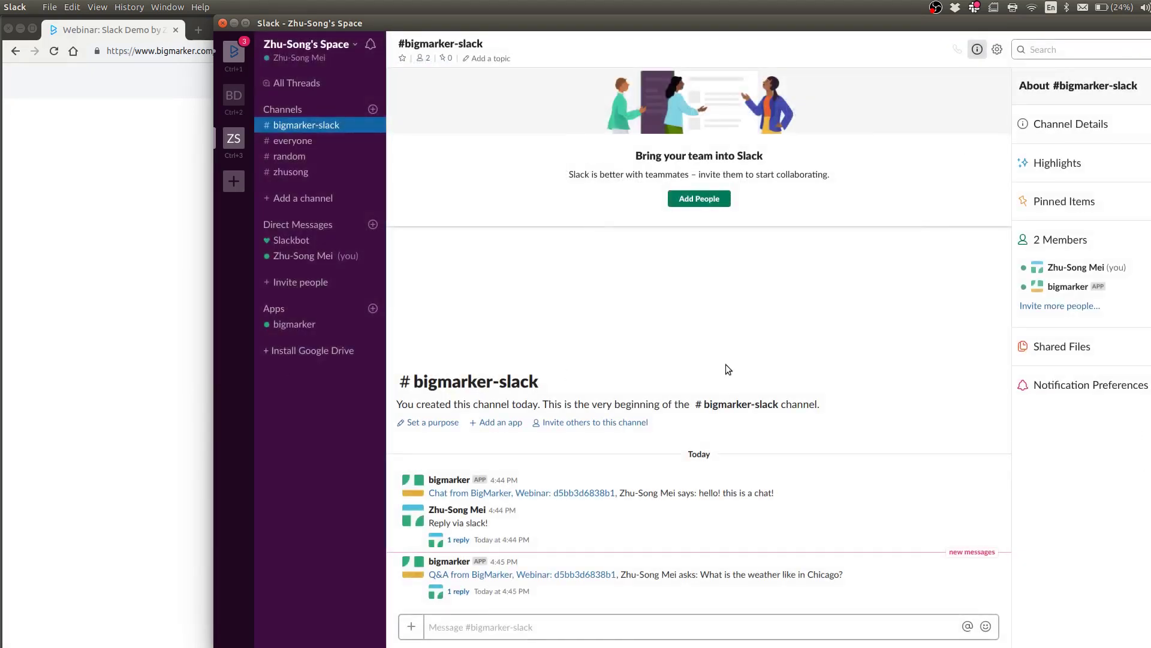
left_click(75, 401)
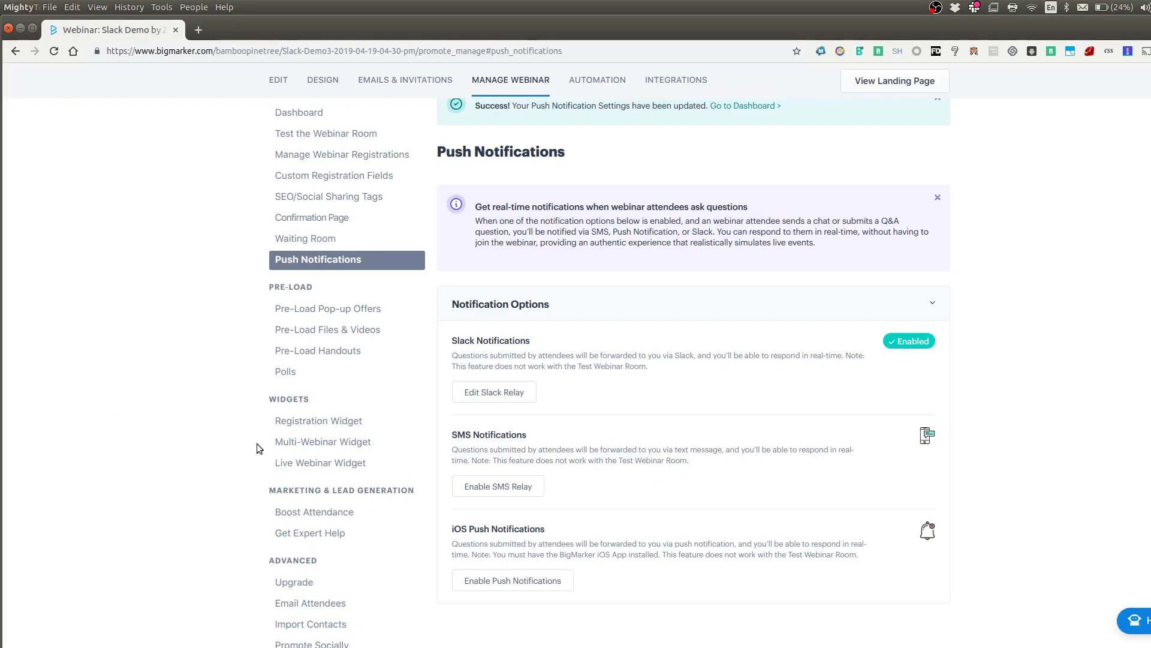
scroll(698, 359, "up", 3)
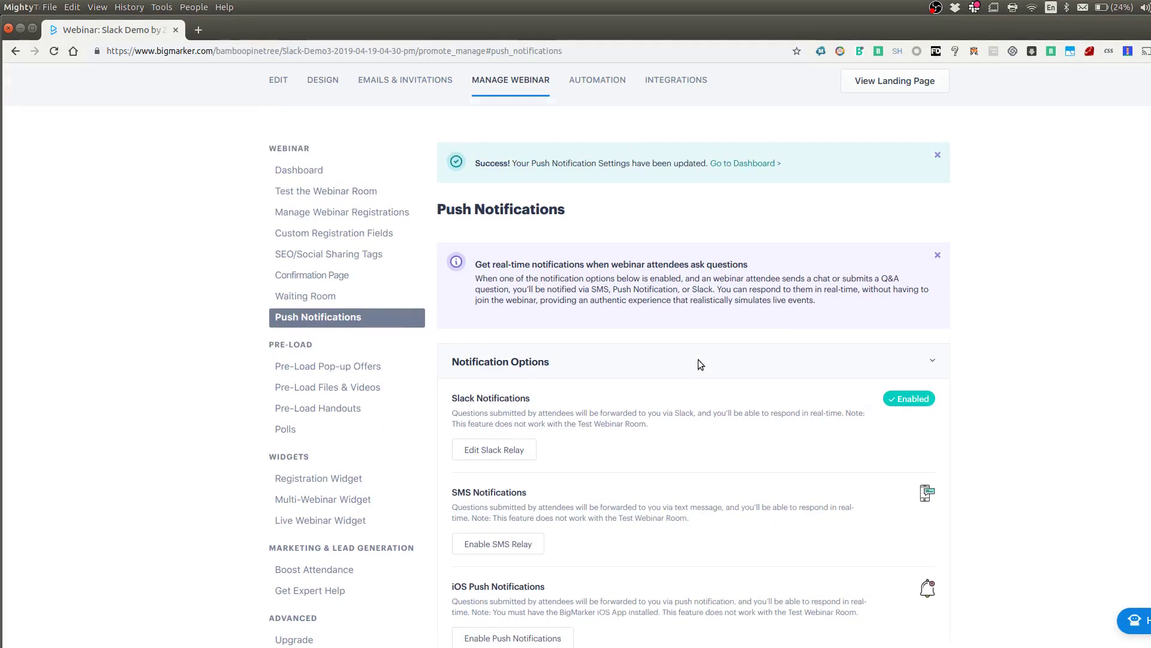